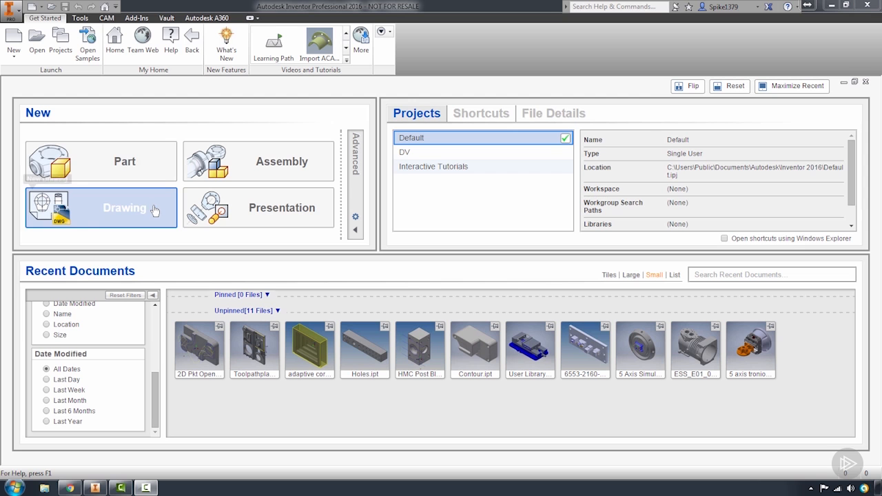
- Create a new blank part file and close it again without modelling anything
{"action": "left_click", "coordinate": [151, 163]}
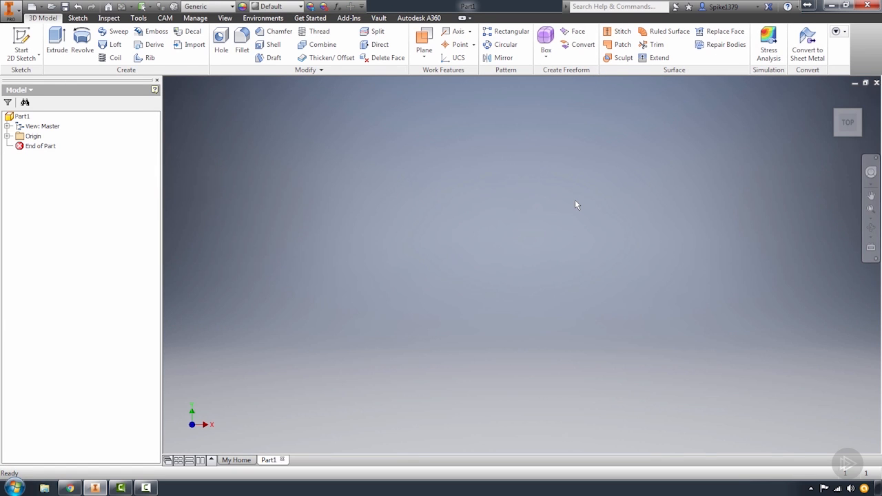
{"action": "left_click", "coordinate": [876, 83]}
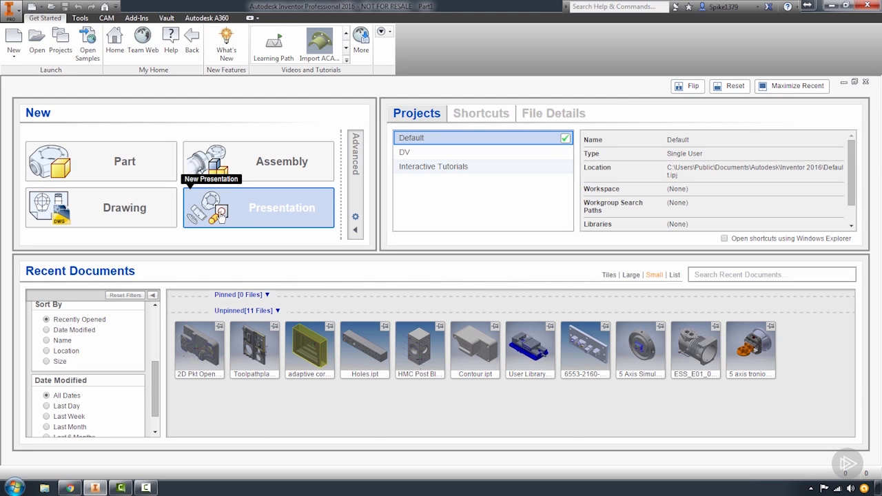
- Show the advanced templates for new files and look through the available template folders and files
{"action": "left_click", "coordinate": [354, 168]}
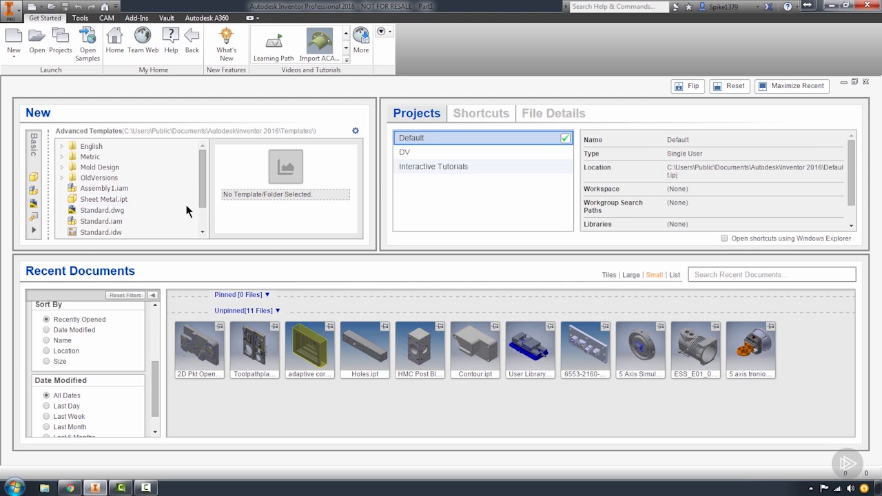
{"action": "scroll", "coordinate": [195, 217], "scroll_direction": "down", "scroll_amount": 1}
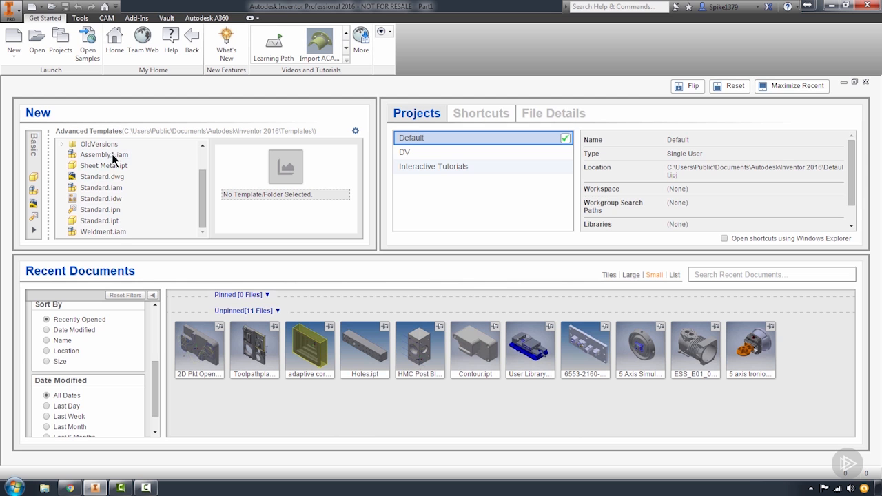
{"action": "left_click_drag", "start_coordinate": [197, 209], "coordinate": [203, 172]}
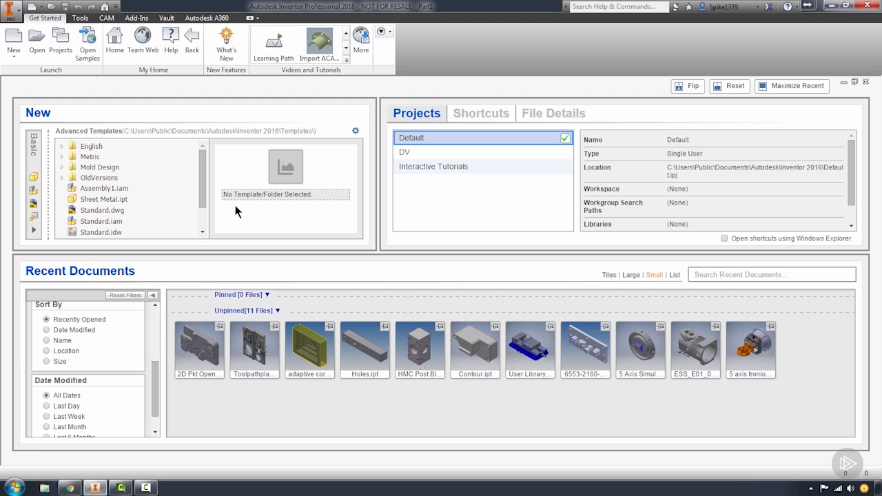
- Review the measurement unit and drawing standard options for the default template, and cancel without changes
{"action": "left_click", "coordinate": [352, 133]}
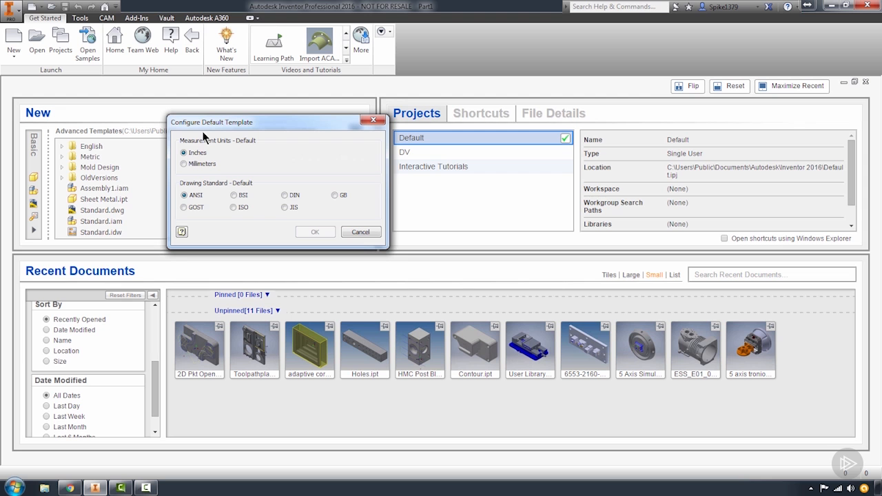
{"action": "left_click_drag", "start_coordinate": [209, 127], "coordinate": [274, 122]}
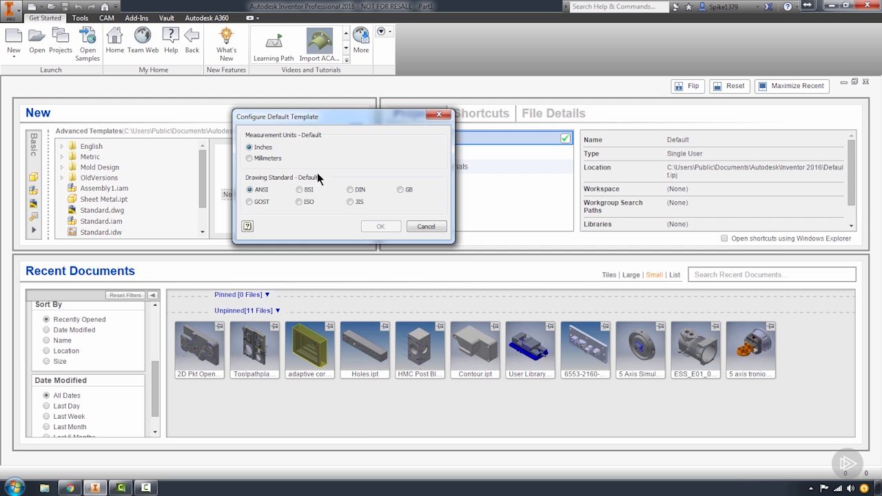
{"action": "left_click", "coordinate": [426, 226]}
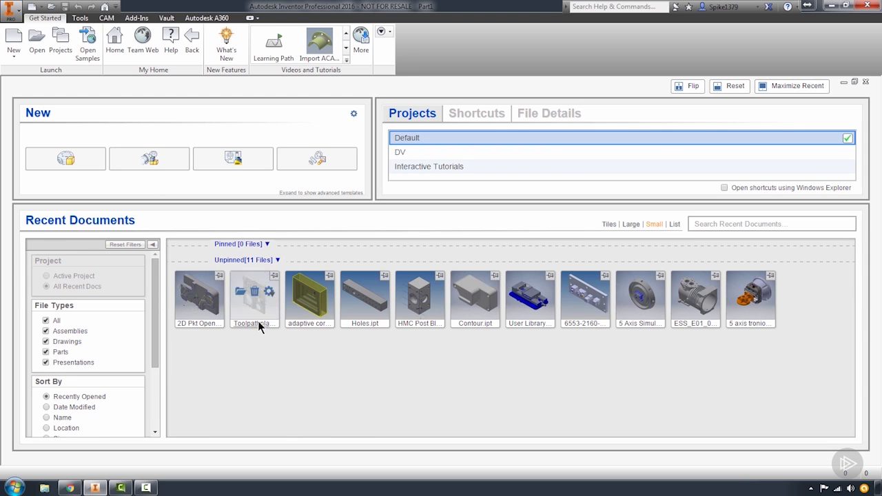
- Try different heights for the home page areas, ending with a taller Recent Documents area
{"action": "left_click_drag", "start_coordinate": [422, 206], "coordinate": [414, 284]}
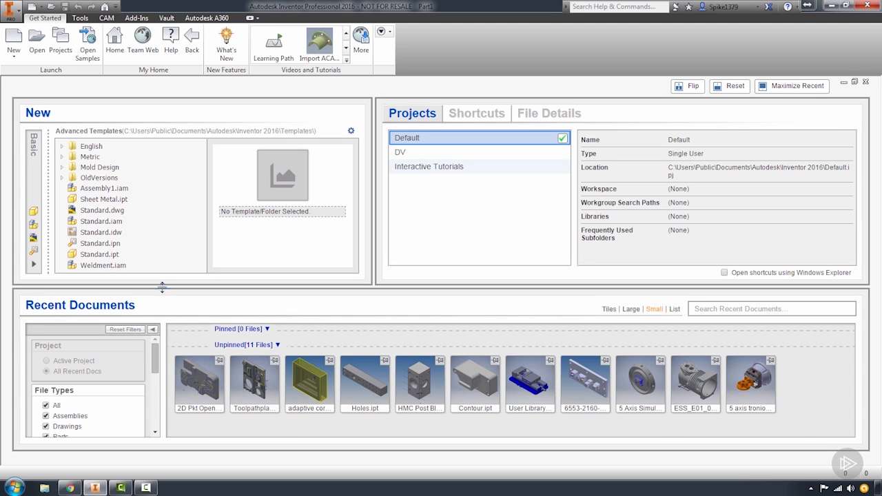
{"action": "left_click_drag", "start_coordinate": [165, 283], "coordinate": [168, 180]}
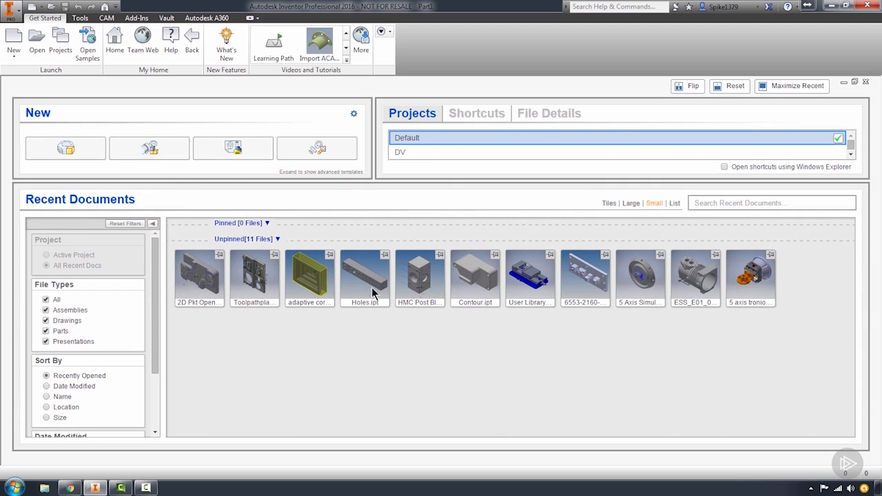
- Examine the additional file options for the third recent document, the yellow adaptive part, and dismiss them
{"action": "mouse_move", "coordinate": [320, 286]}
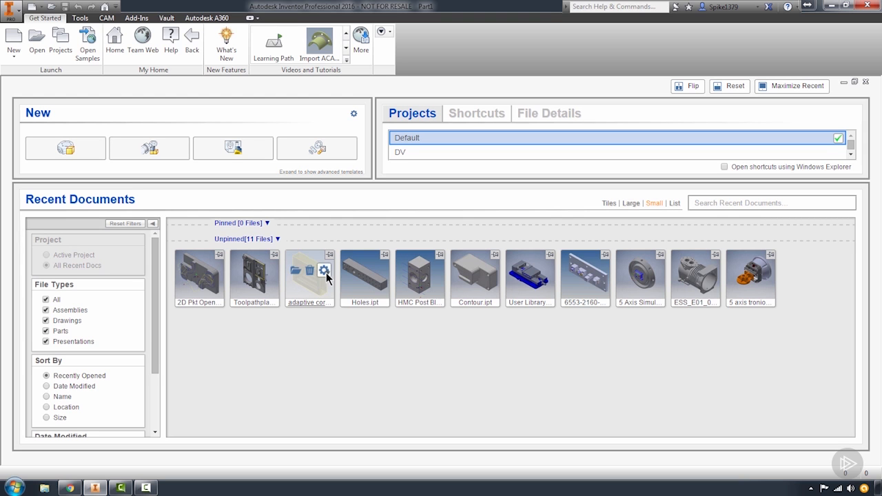
{"action": "left_click", "coordinate": [325, 272]}
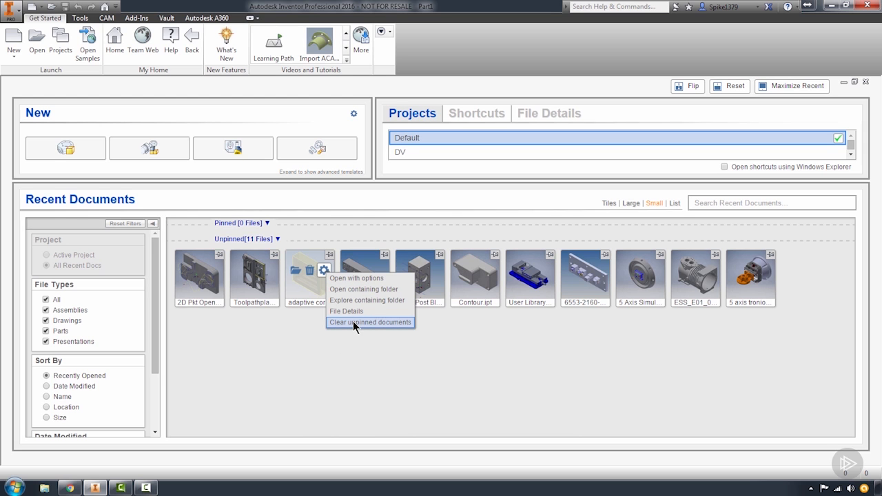
{"action": "left_click", "coordinate": [247, 335]}
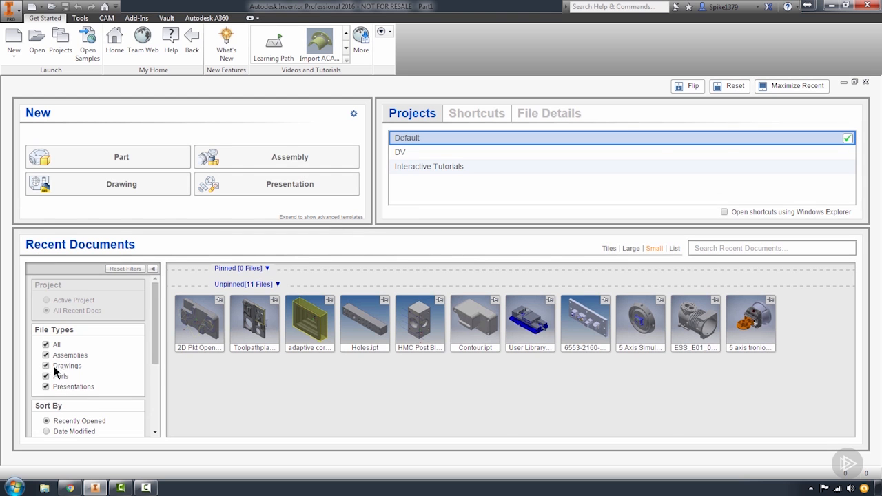
- Filter the recent documents to show only assemblies
{"action": "left_click", "coordinate": [46, 366]}
{"action": "left_click", "coordinate": [46, 376]}
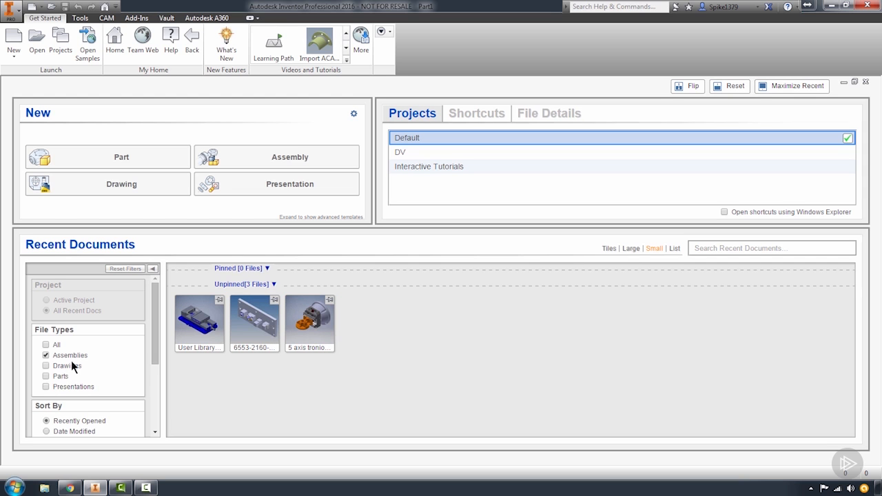
{"action": "left_click", "coordinate": [68, 357]}
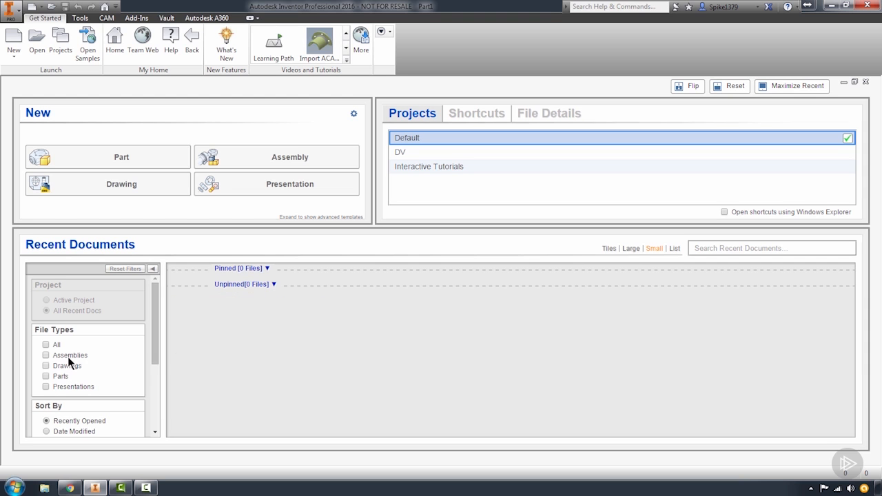
{"action": "left_click", "coordinate": [48, 354]}
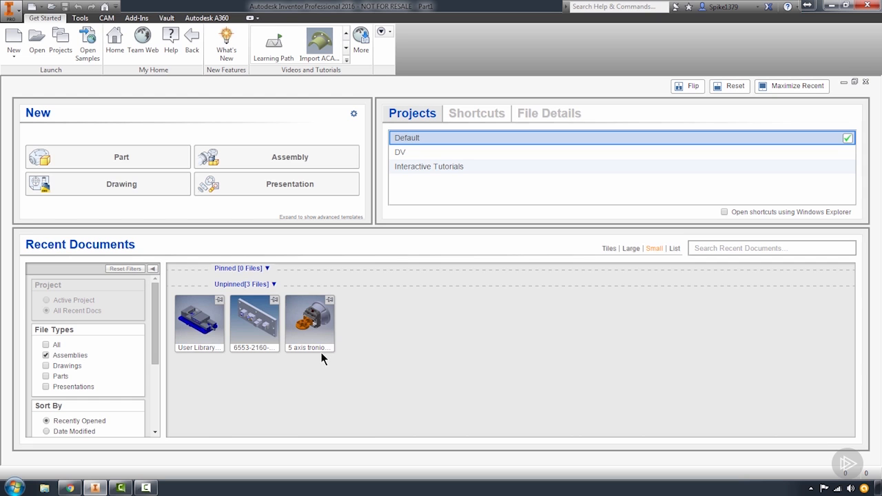
- Compare the Size, Location and Recently Opened sort orders for the recent documents, and settle on Date Modified
{"action": "mouse_move", "coordinate": [323, 333]}
{"action": "left_click_drag", "start_coordinate": [158, 333], "coordinate": [158, 371]}
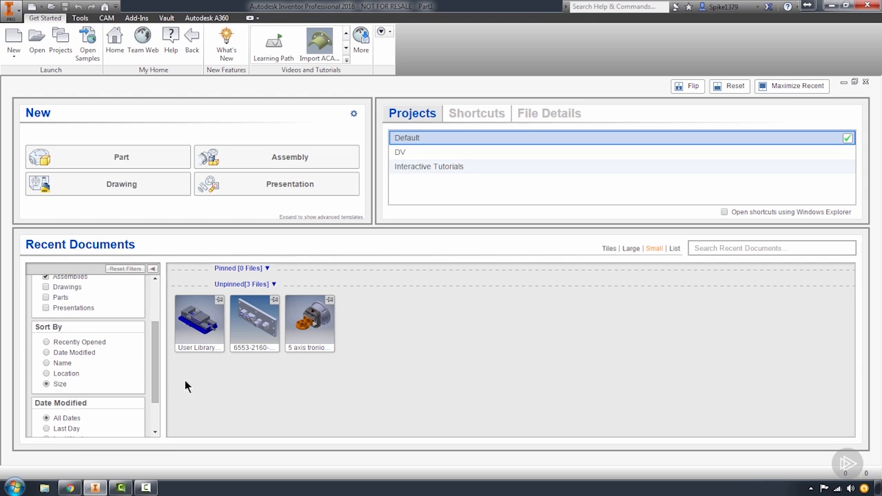
{"action": "left_click", "coordinate": [47, 371]}
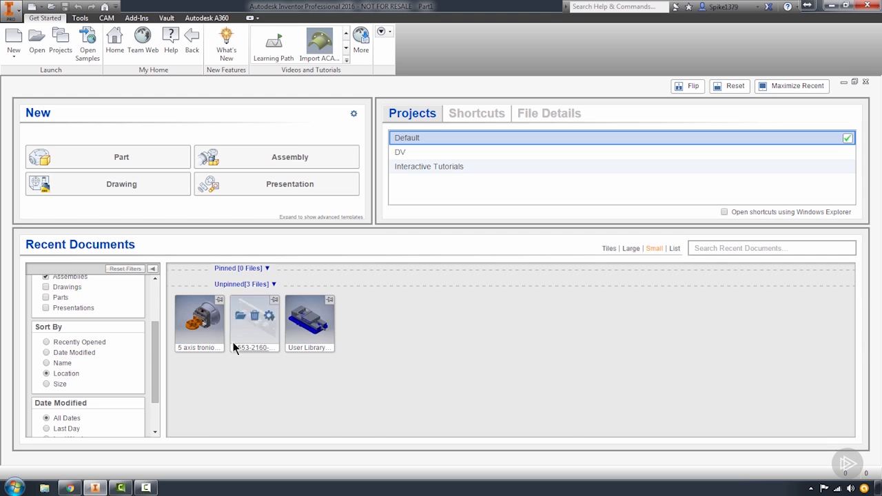
{"action": "mouse_move", "coordinate": [208, 352]}
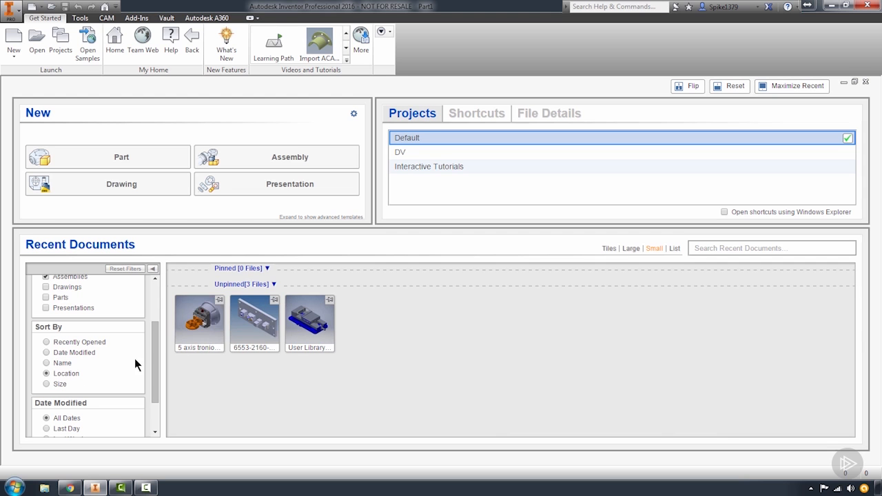
{"action": "mouse_move", "coordinate": [306, 353]}
{"action": "left_click", "coordinate": [46, 352]}
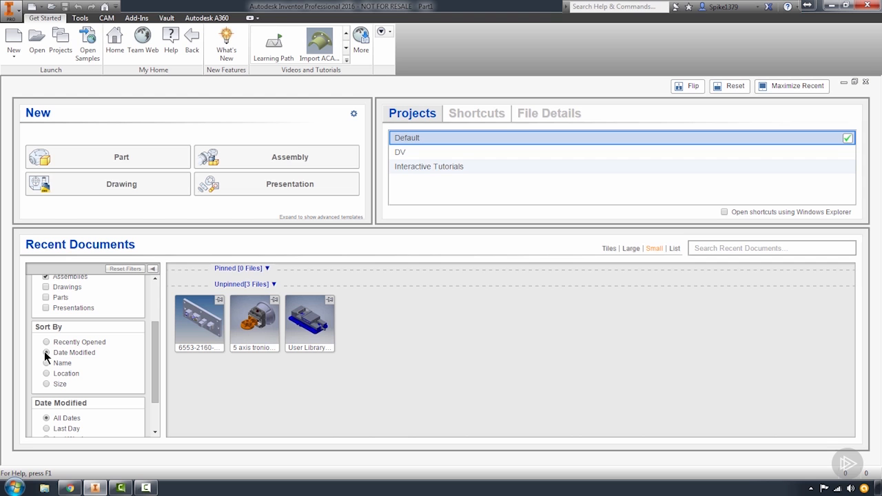
{"action": "left_click", "coordinate": [46, 342]}
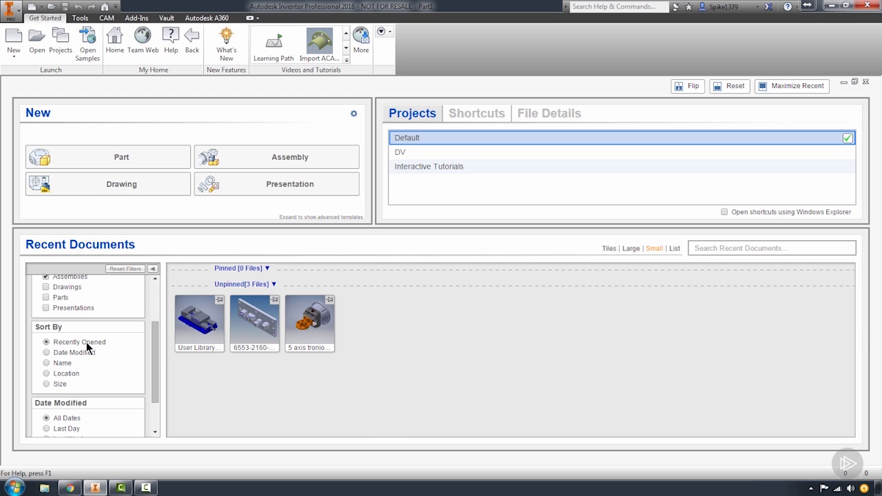
{"action": "left_click", "coordinate": [46, 353]}
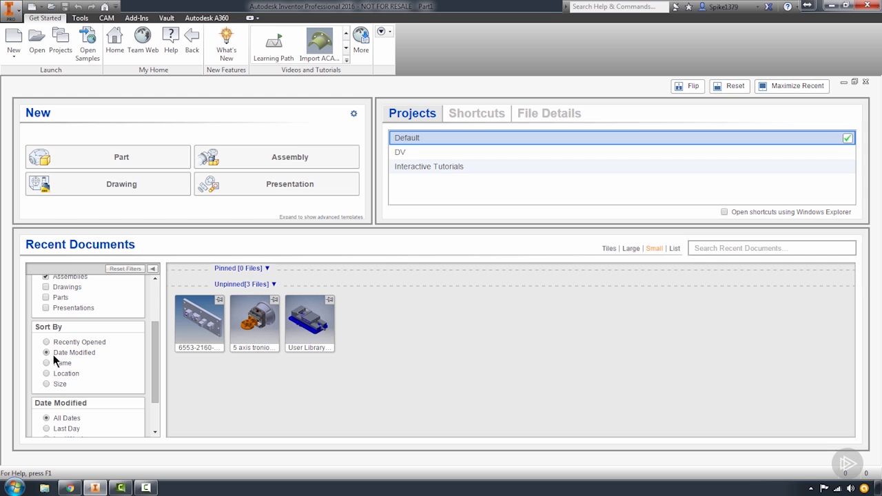
{"action": "mouse_move", "coordinate": [207, 317]}
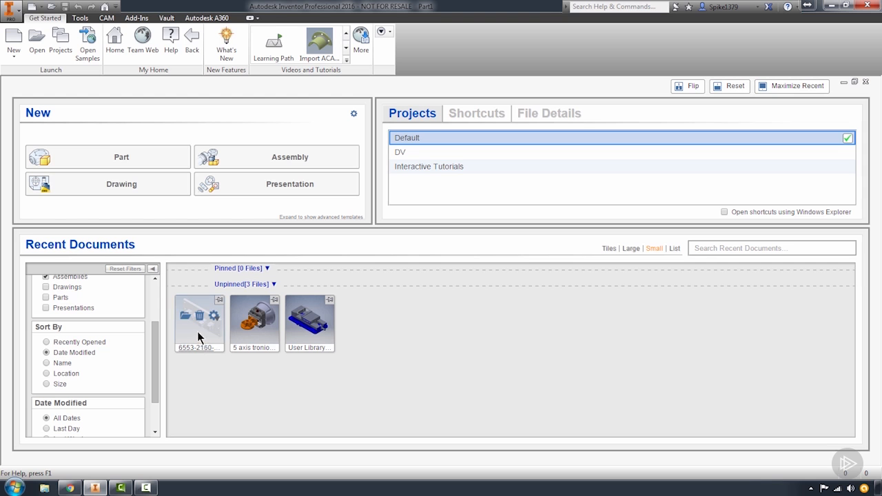
{"action": "left_click", "coordinate": [197, 332]}
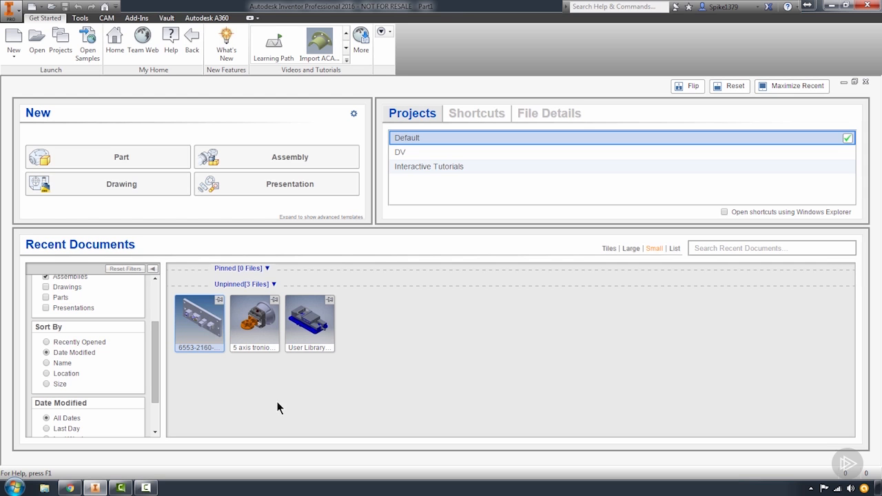
- Enlarge the projects area of the home page and make Interactive Tutorials the active project
{"action": "left_click_drag", "start_coordinate": [451, 225], "coordinate": [446, 304]}
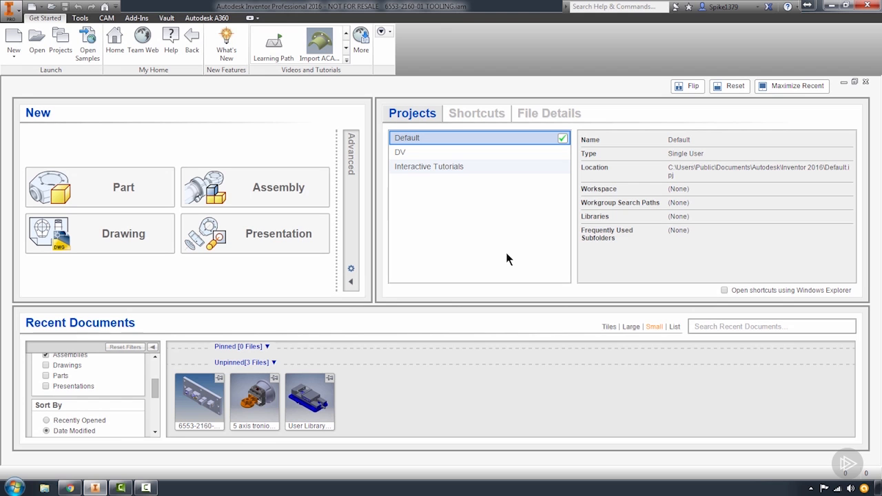
{"action": "double_click", "coordinate": [485, 169]}
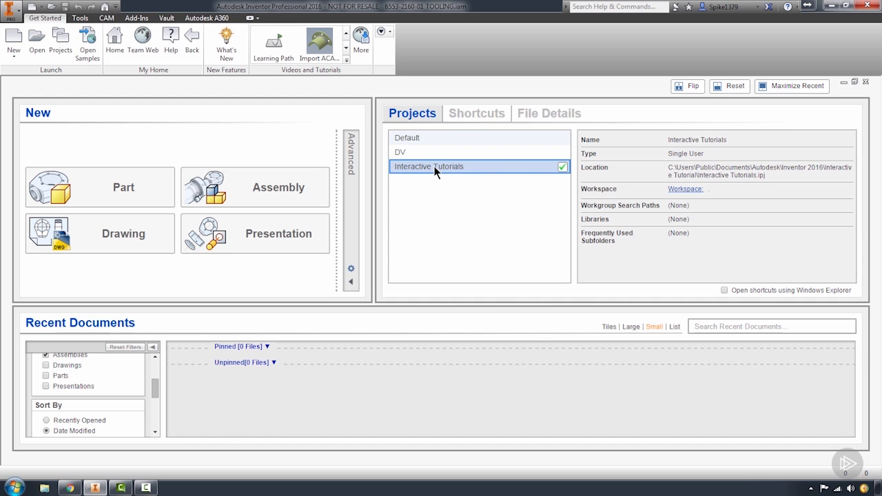
- Look at the files in the Interactive Tutorials project's workspace folder and close the file browser without opening anything
{"action": "left_click", "coordinate": [684, 191]}
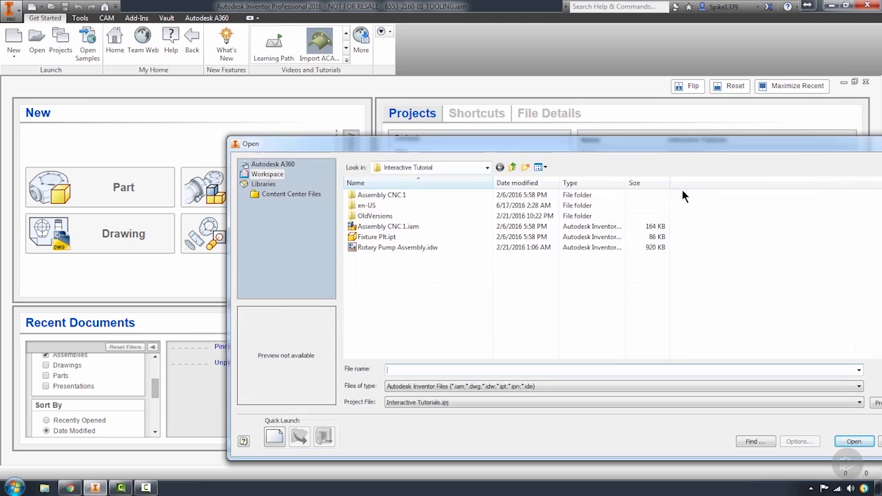
{"action": "left_click_drag", "start_coordinate": [561, 142], "coordinate": [445, 86]}
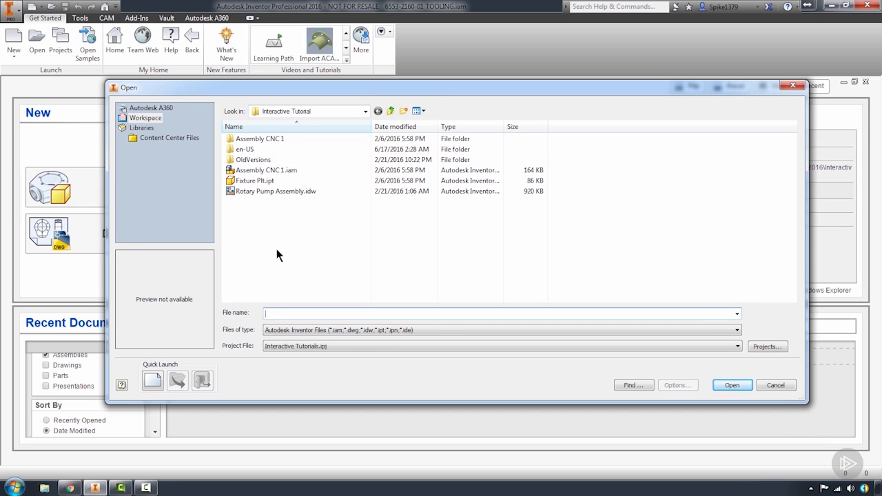
{"action": "left_click", "coordinate": [793, 86]}
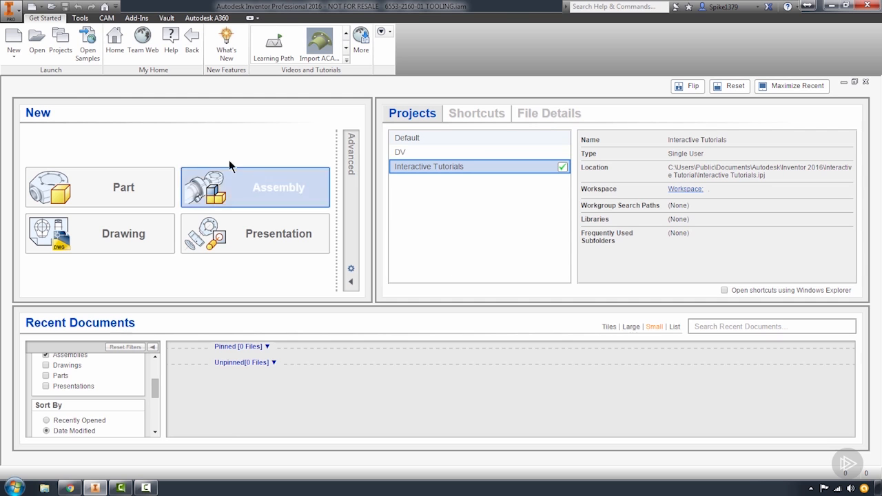
- Start a new single user project in the project wizard and name it HSM Programming
{"action": "left_click", "coordinate": [59, 41]}
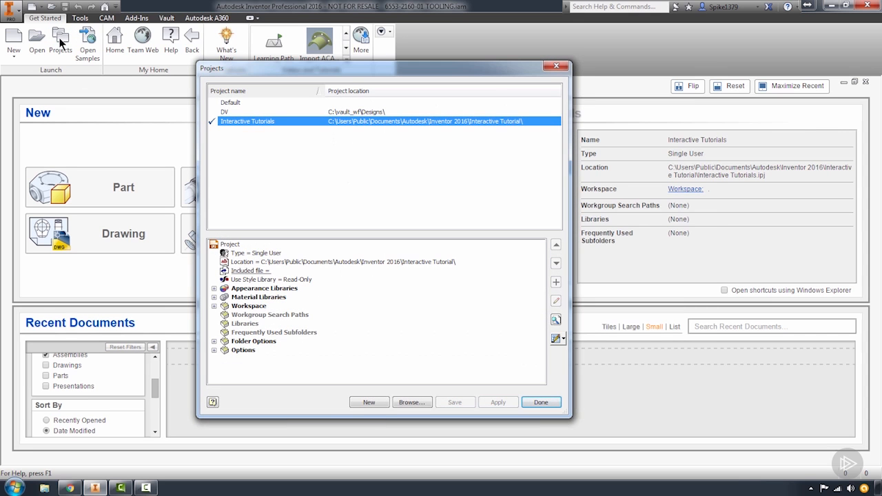
{"action": "left_click", "coordinate": [505, 397]}
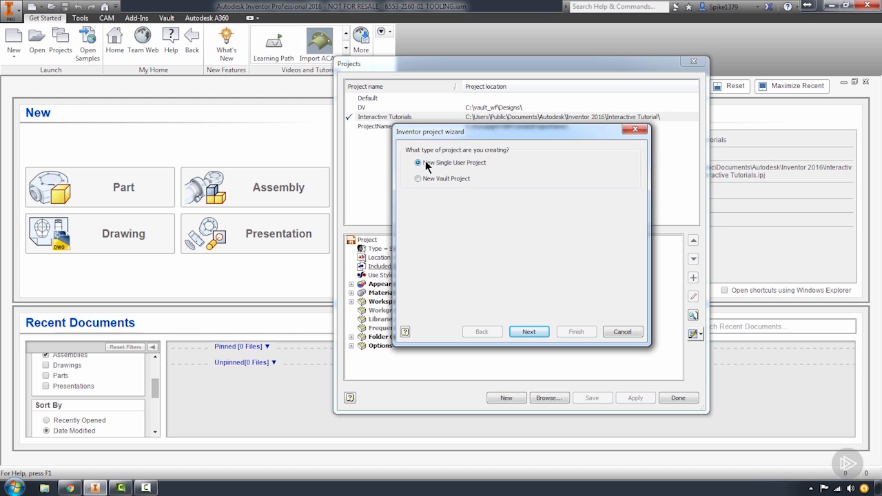
{"action": "left_click", "coordinate": [528, 331]}
{"action": "double_click", "coordinate": [444, 173]}
{"action": "key", "text": "BackSpace"}
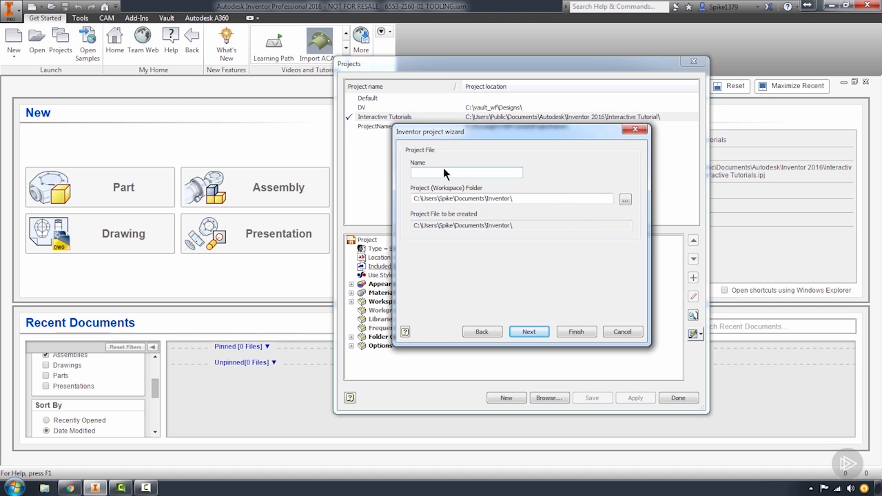
{"action": "type", "text": "HSM Pro"}
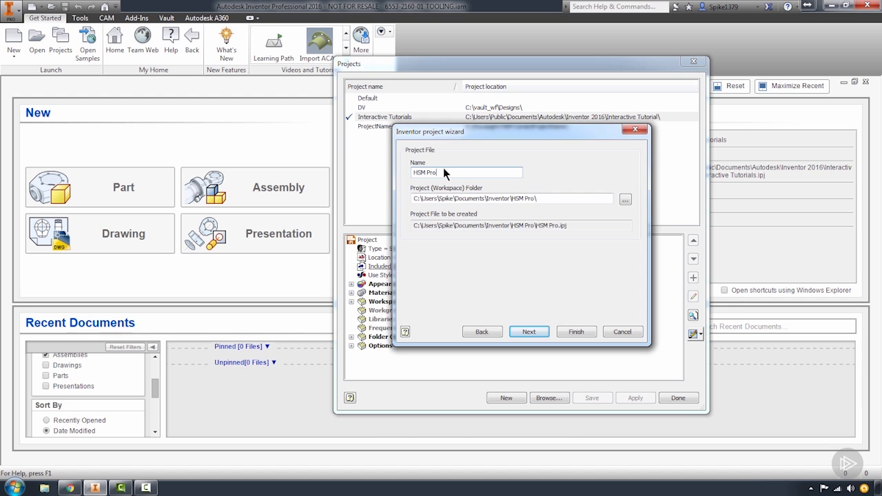
{"action": "type", "text": "gramming"}
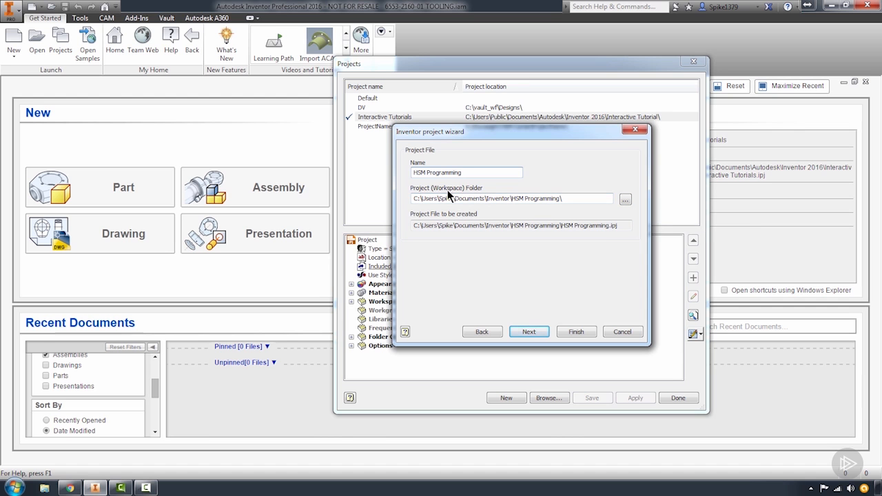
- Set the project's workspace folder to Plurasight HSM Corse on the STAN JR (E:) drive
{"action": "left_click", "coordinate": [625, 200]}
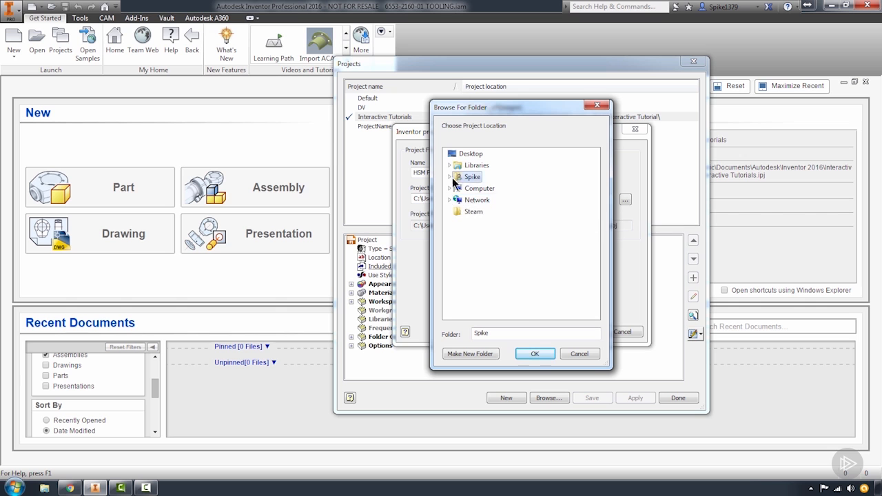
{"action": "left_click", "coordinate": [450, 188]}
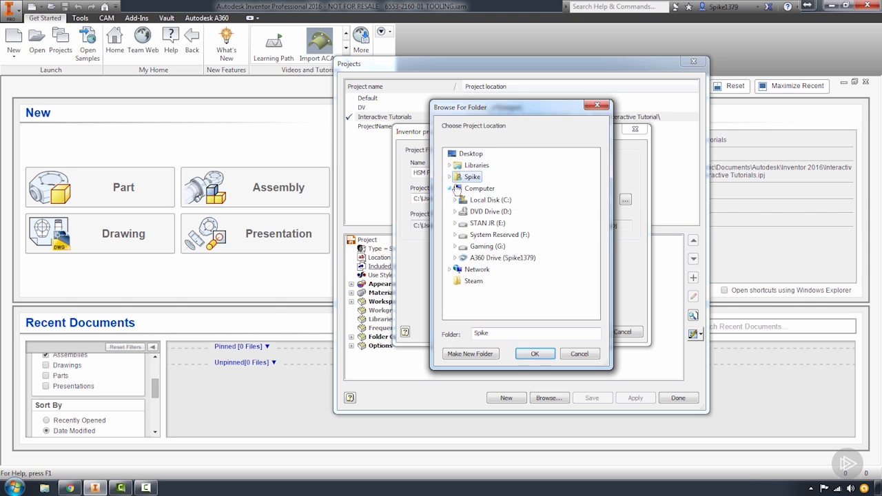
{"action": "double_click", "coordinate": [482, 224]}
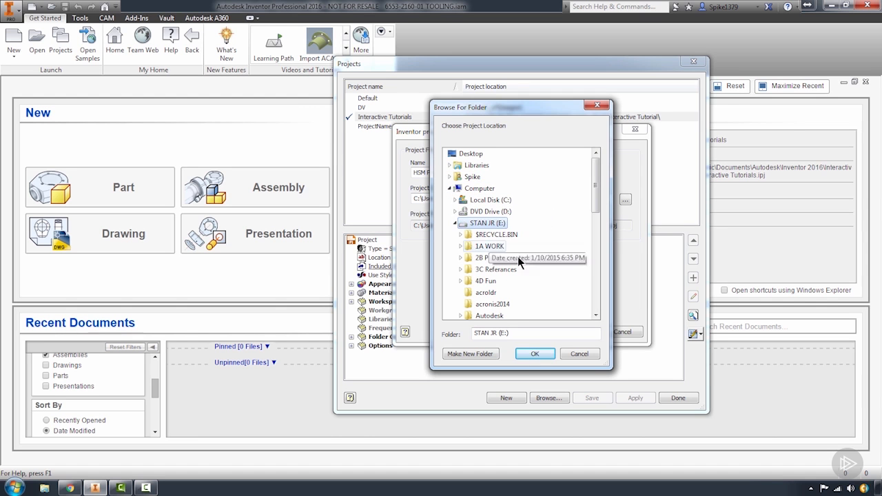
{"action": "left_click_drag", "start_coordinate": [598, 202], "coordinate": [592, 249]}
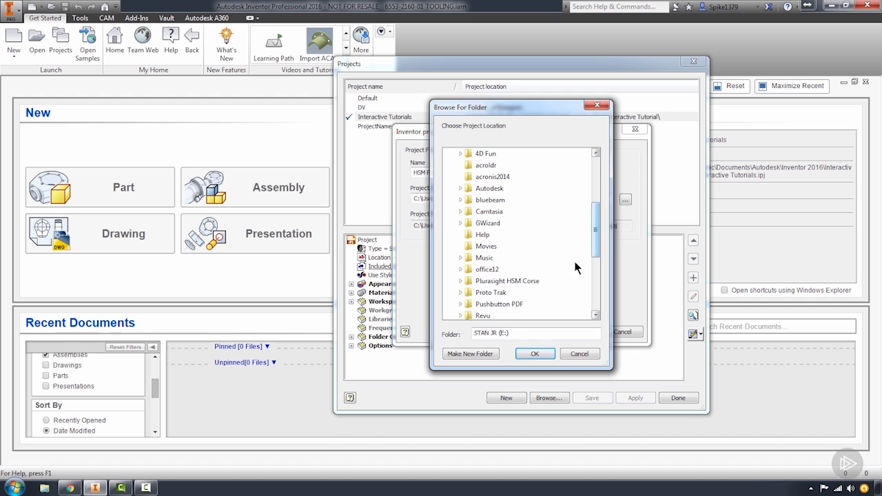
{"action": "left_click", "coordinate": [461, 281]}
{"action": "scroll", "coordinate": [521, 196], "scroll_direction": "up", "scroll_amount": 2}
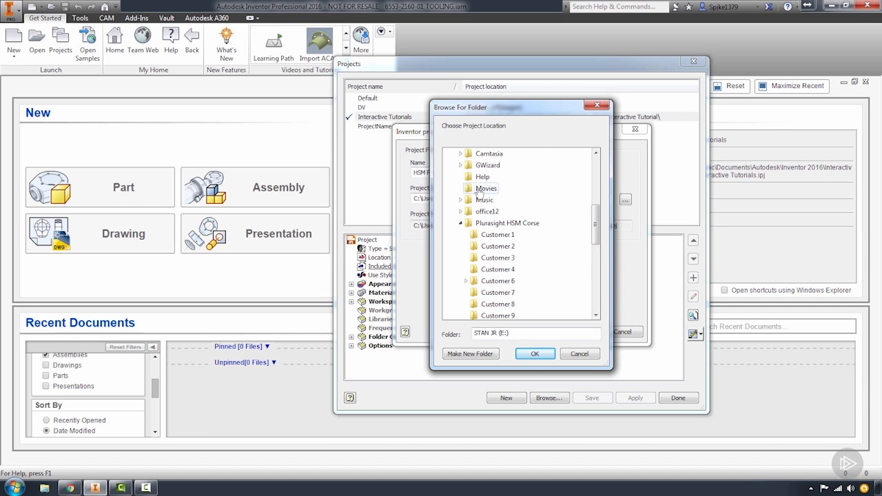
{"action": "left_click_drag", "start_coordinate": [596, 225], "coordinate": [594, 237]}
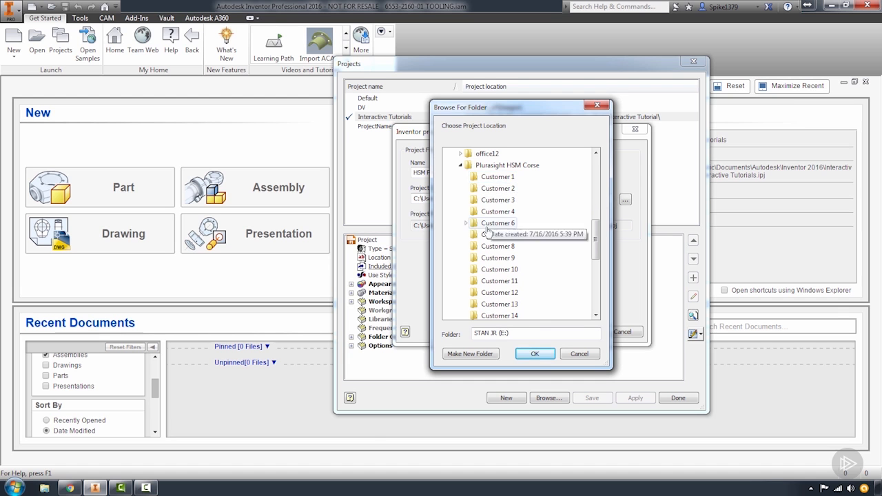
{"action": "left_click", "coordinate": [484, 166]}
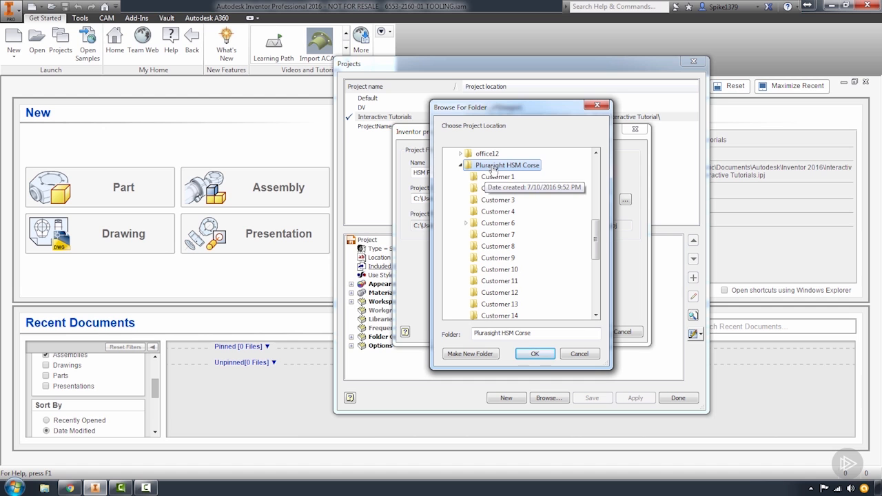
{"action": "left_click", "coordinate": [543, 354]}
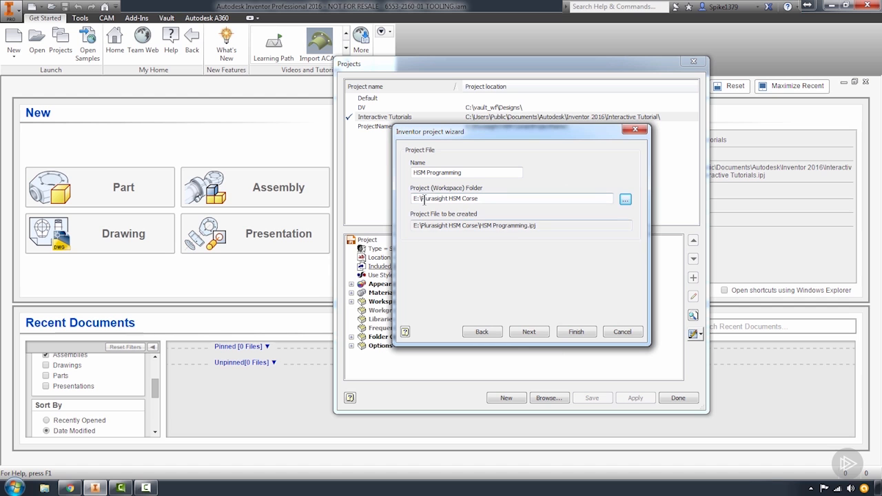
- Finish the project wizard to create the HSM Programming project and close the project manager
{"action": "left_click", "coordinate": [485, 200]}
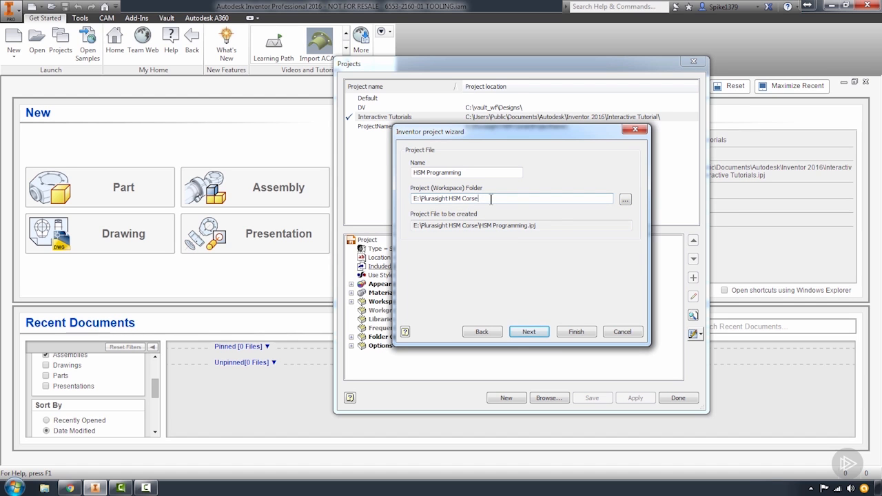
{"action": "left_click", "coordinate": [583, 331]}
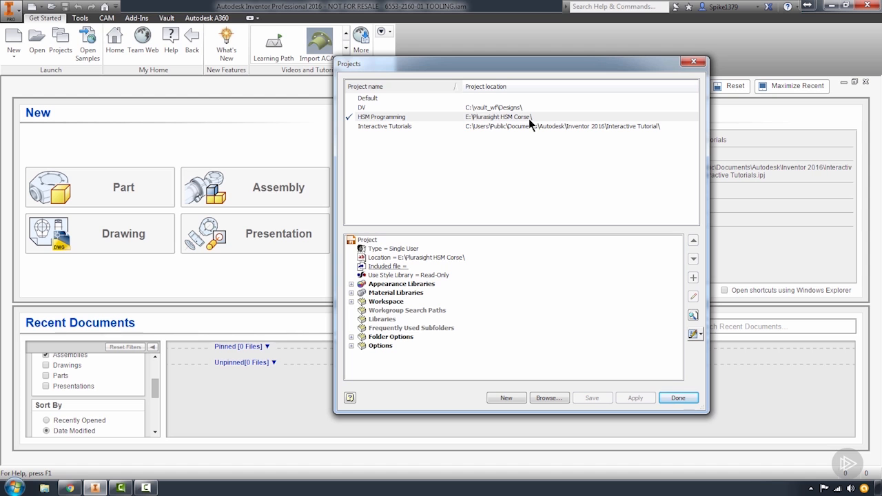
{"action": "left_click", "coordinate": [684, 393]}
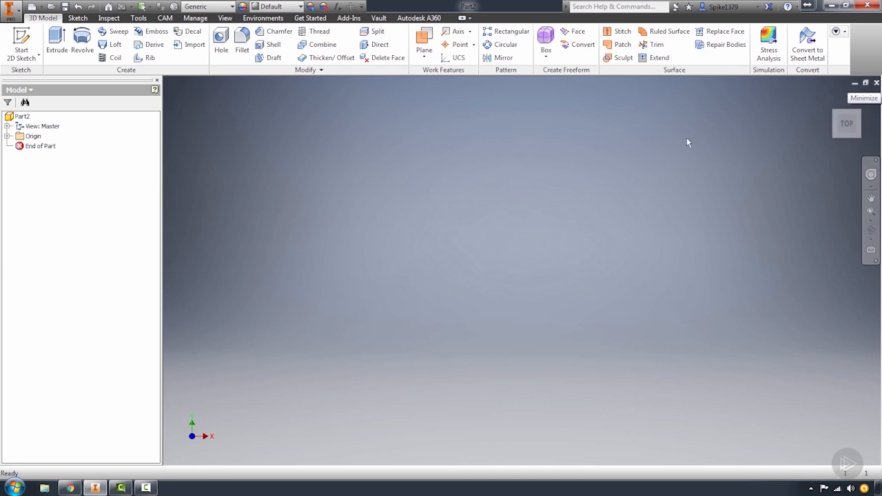
- Return to the home page and look at the HSM Programming project's workspace folder
{"action": "left_click", "coordinate": [108, 8]}
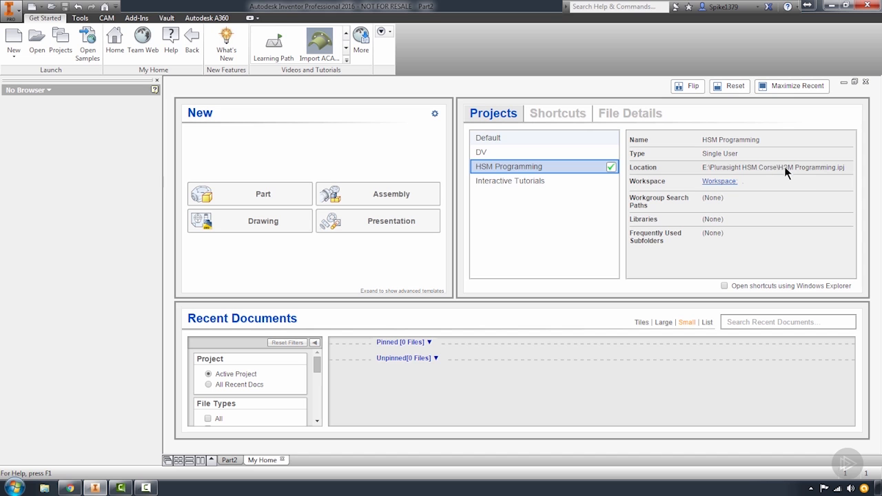
{"action": "left_click", "coordinate": [720, 182]}
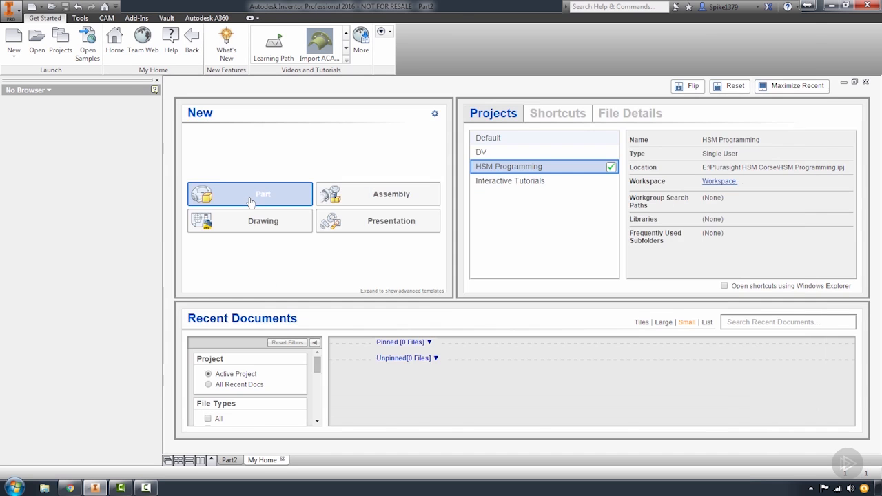
- Create a new part from the basic template on the home page and start saving it
{"action": "left_click", "coordinate": [250, 197]}
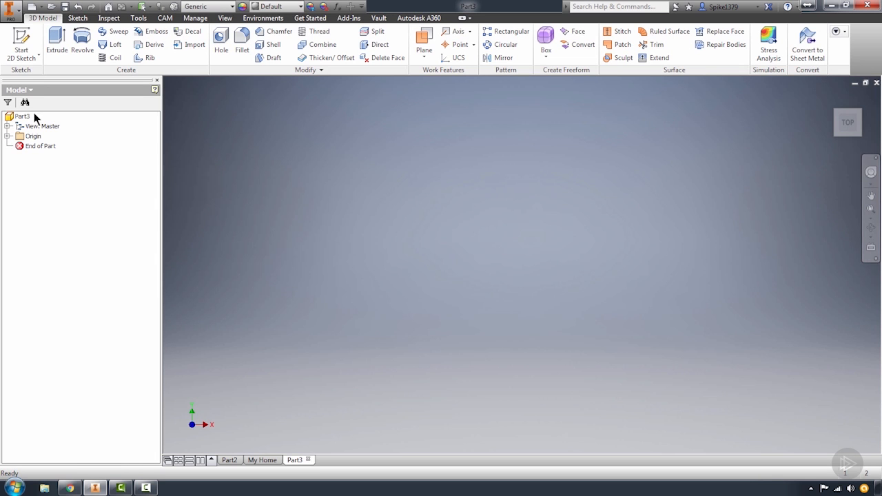
{"action": "left_click", "coordinate": [65, 7]}
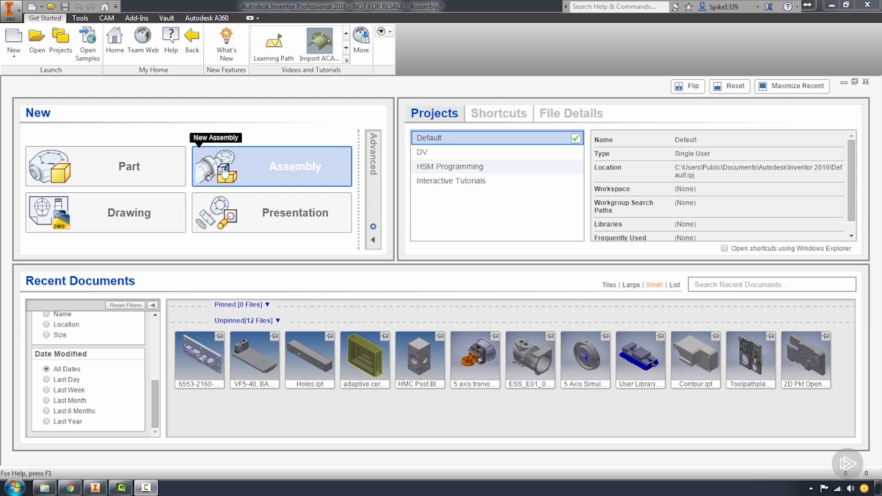
- Show the advanced templates on the home page and look through the list of template folders and files
{"action": "left_click", "coordinate": [373, 165]}
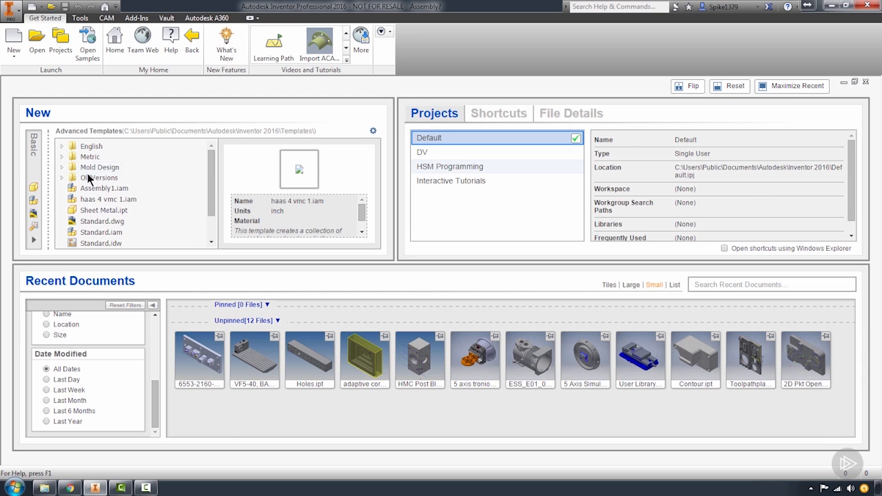
{"action": "mouse_move", "coordinate": [211, 179]}
{"action": "left_mouse_down"}
{"action": "mouse_move", "coordinate": [209, 209]}
{"action": "mouse_move", "coordinate": [217, 171]}
{"action": "mouse_move", "coordinate": [205, 177]}
{"action": "left_mouse_up"}
- Pin the User Library file in the recent documents
{"action": "mouse_move", "coordinate": [307, 356]}
{"action": "mouse_move", "coordinate": [464, 354]}
{"action": "mouse_move", "coordinate": [629, 359]}
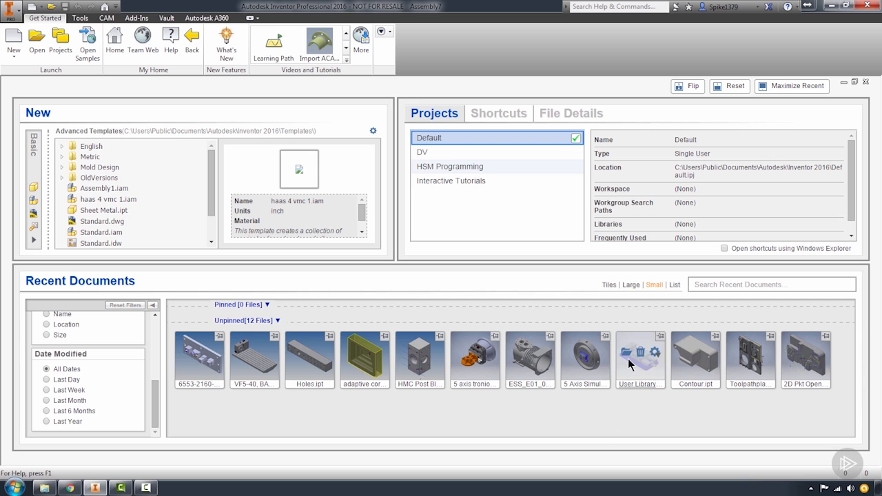
{"action": "left_click", "coordinate": [660, 337]}
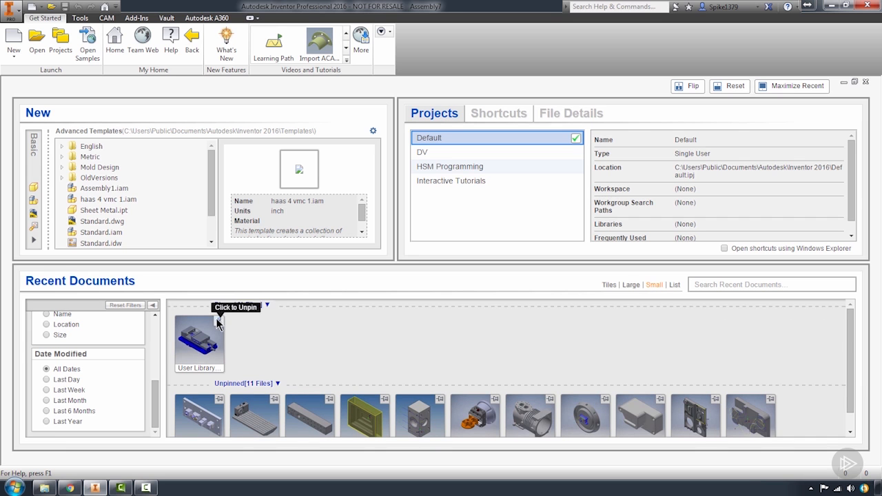